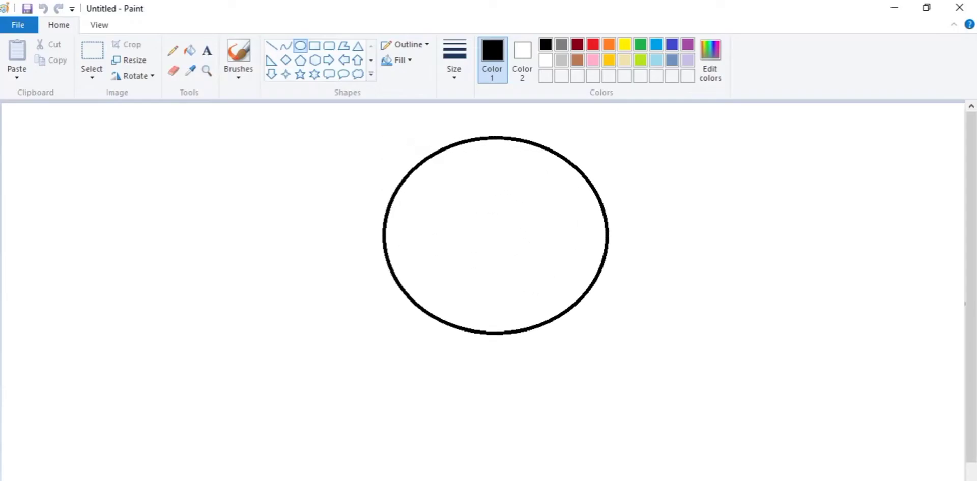
- Enlarge the ellipse into a large circle to form the yellow sun
{"action": "left_click_drag", "start_coordinate": [608, 334], "coordinate": [640, 389]}
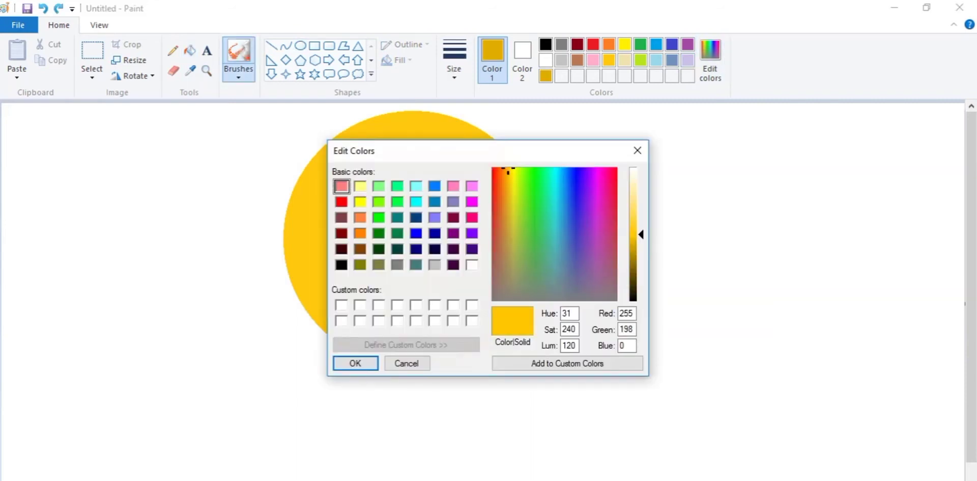
- Scribble darker yellow texture over the sun's left side and middle, plus lighter streaks
{"action": "mouse_move", "coordinate": [326, 237]}
{"action": "left_mouse_down"}
{"action": "mouse_move", "coordinate": [313, 232]}
{"action": "mouse_move", "coordinate": [297, 272]}
{"action": "left_mouse_up"}
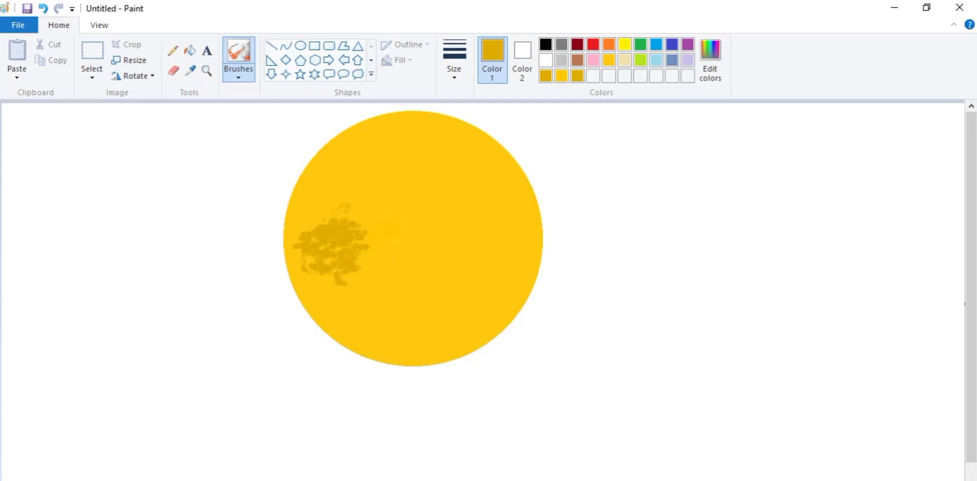
{"action": "mouse_move", "coordinate": [332, 318]}
{"action": "left_mouse_down"}
{"action": "mouse_move", "coordinate": [304, 301]}
{"action": "mouse_move", "coordinate": [313, 211]}
{"action": "mouse_move", "coordinate": [331, 219]}
{"action": "mouse_move", "coordinate": [305, 213]}
{"action": "mouse_move", "coordinate": [359, 280]}
{"action": "mouse_move", "coordinate": [453, 223]}
{"action": "mouse_move", "coordinate": [438, 175]}
{"action": "mouse_move", "coordinate": [468, 247]}
{"action": "mouse_move", "coordinate": [489, 211]}
{"action": "mouse_move", "coordinate": [519, 252]}
{"action": "mouse_move", "coordinate": [356, 315]}
{"action": "mouse_move", "coordinate": [437, 259]}
{"action": "mouse_move", "coordinate": [404, 232]}
{"action": "mouse_move", "coordinate": [458, 322]}
{"action": "mouse_move", "coordinate": [442, 351]}
{"action": "mouse_move", "coordinate": [432, 179]}
{"action": "mouse_move", "coordinate": [488, 185]}
{"action": "mouse_move", "coordinate": [508, 213]}
{"action": "mouse_move", "coordinate": [527, 193]}
{"action": "mouse_move", "coordinate": [516, 218]}
{"action": "left_mouse_up"}
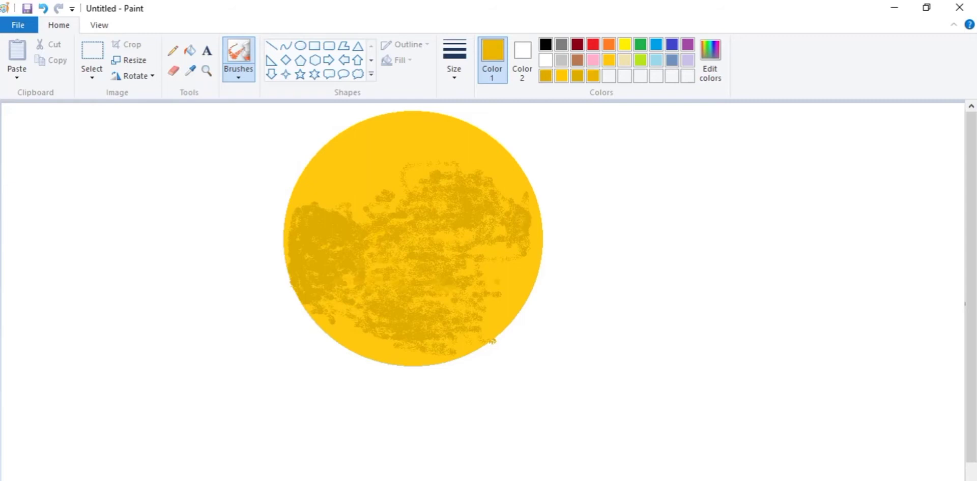
{"action": "left_click_drag", "start_coordinate": [451, 239], "coordinate": [468, 235]}
{"action": "left_click_drag", "start_coordinate": [489, 265], "coordinate": [504, 271]}
{"action": "left_click_drag", "start_coordinate": [356, 152], "coordinate": [285, 190]}
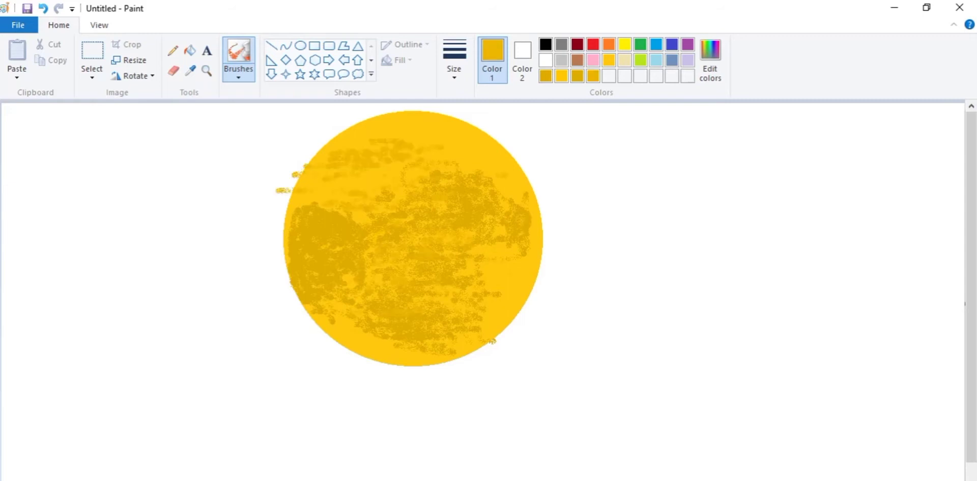
- Mix a slightly lighter yellow and paint it over the sun's darker patches
{"action": "left_click", "coordinate": [709, 58]}
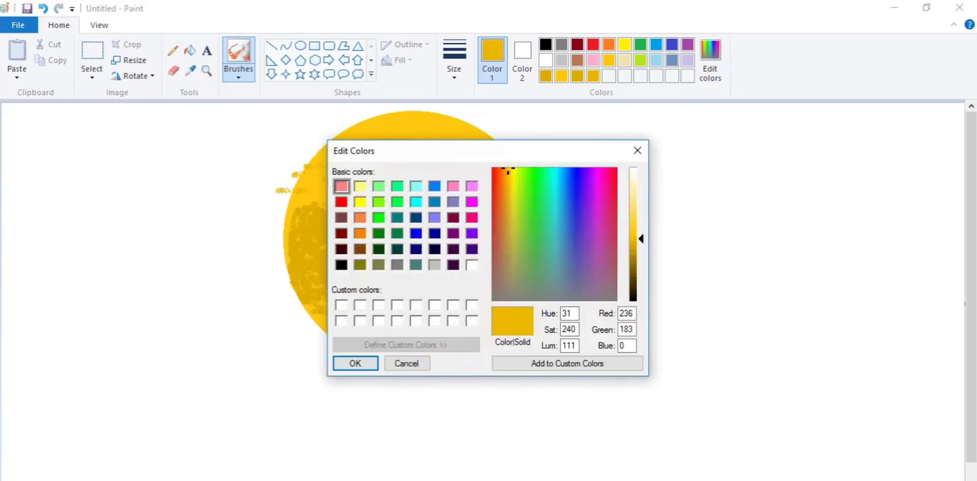
{"action": "left_click_drag", "start_coordinate": [633, 239], "coordinate": [634, 237]}
{"action": "left_click", "coordinate": [355, 363]}
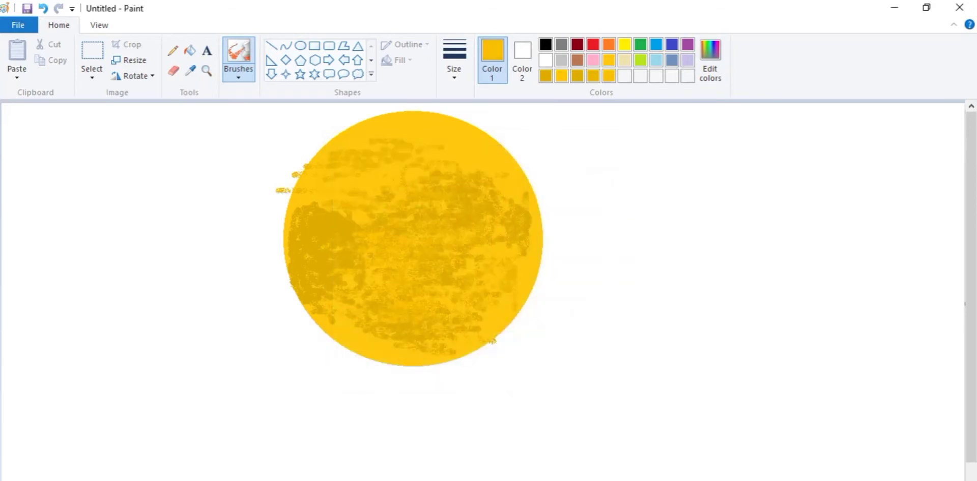
{"action": "mouse_move", "coordinate": [334, 258]}
{"action": "left_mouse_down"}
{"action": "mouse_move", "coordinate": [359, 224]}
{"action": "mouse_move", "coordinate": [340, 227]}
{"action": "mouse_move", "coordinate": [389, 225]}
{"action": "left_mouse_up"}
- Try erasing part of the sun, then undo the erase
{"action": "left_click", "coordinate": [173, 71]}
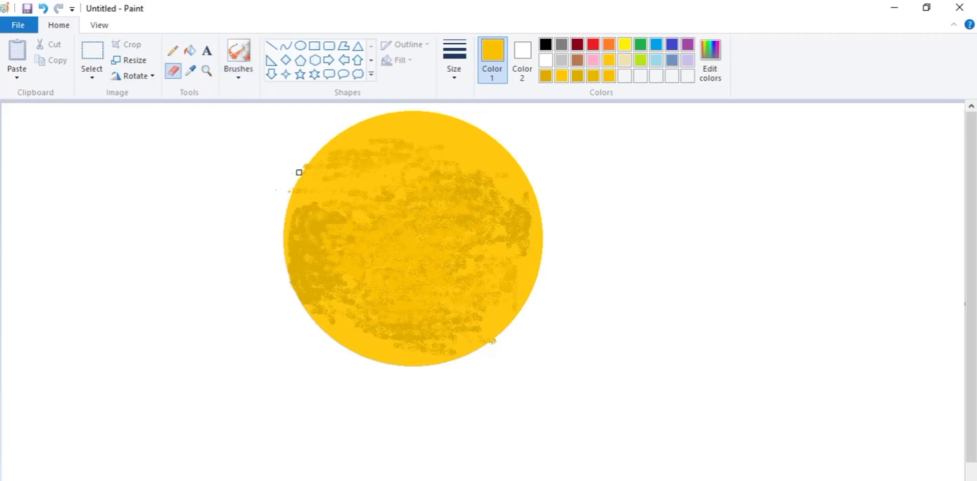
{"action": "left_click", "coordinate": [299, 172]}
{"action": "key", "text": "ctrl+z"}
{"action": "scroll", "coordinate": [286, 359], "scroll_direction": "up", "scroll_amount": 1}
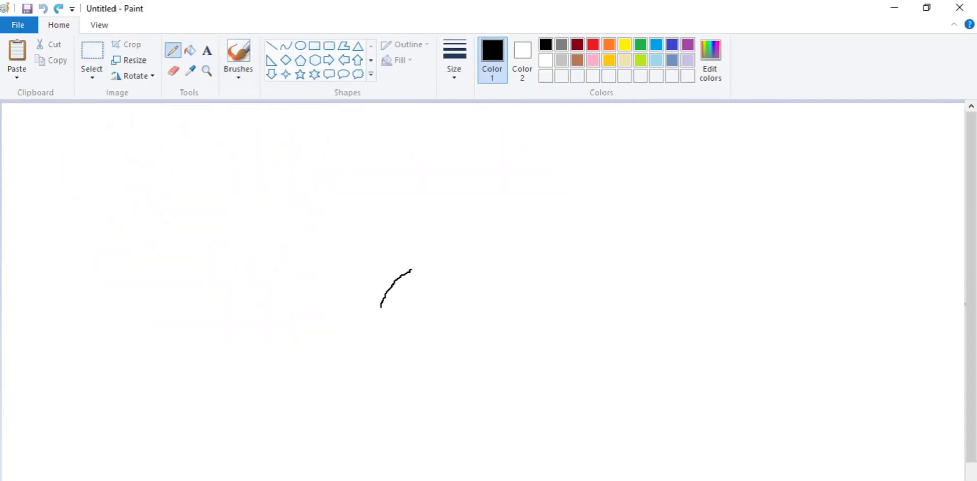
- Sketch the flamingo's back, wing curve and looped neck and head in black
{"action": "mouse_move", "coordinate": [514, 278]}
{"action": "left_mouse_down"}
{"action": "mouse_move", "coordinate": [567, 327]}
{"action": "mouse_move", "coordinate": [482, 340]}
{"action": "left_mouse_up"}
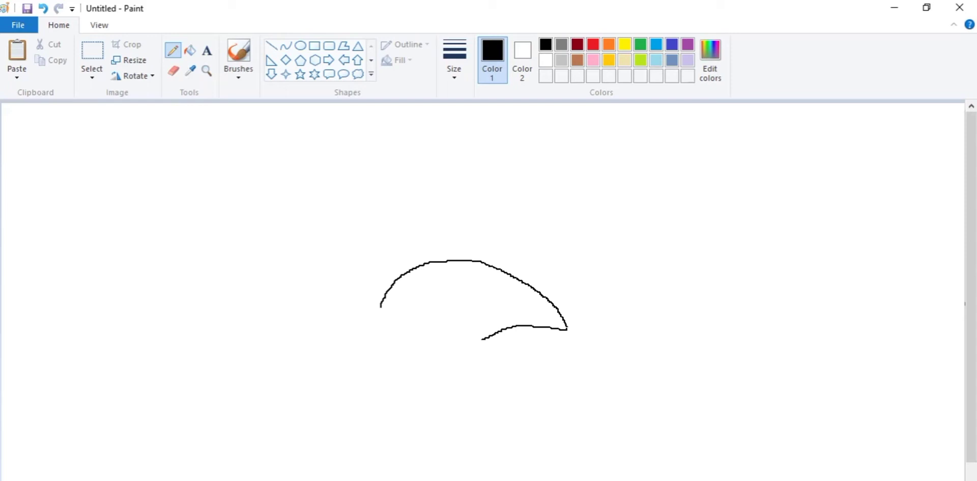
{"action": "key", "text": "ctrl+z"}
{"action": "mouse_move", "coordinate": [381, 306]}
{"action": "left_mouse_down"}
{"action": "mouse_move", "coordinate": [379, 322]}
{"action": "mouse_move", "coordinate": [375, 306]}
{"action": "mouse_move", "coordinate": [399, 264]}
{"action": "mouse_move", "coordinate": [394, 218]}
{"action": "mouse_move", "coordinate": [355, 210]}
{"action": "mouse_move", "coordinate": [333, 258]}
{"action": "mouse_move", "coordinate": [340, 279]}
{"action": "mouse_move", "coordinate": [373, 294]}
{"action": "mouse_move", "coordinate": [350, 261]}
{"action": "mouse_move", "coordinate": [356, 233]}
{"action": "mouse_move", "coordinate": [374, 225]}
{"action": "mouse_move", "coordinate": [387, 265]}
{"action": "mouse_move", "coordinate": [359, 312]}
{"action": "mouse_move", "coordinate": [372, 349]}
{"action": "mouse_move", "coordinate": [415, 350]}
{"action": "left_mouse_up"}
- Outline the belly, wing tip and standing leg, and add a wing feather line
{"action": "mouse_move", "coordinate": [481, 339]}
{"action": "left_mouse_down"}
{"action": "mouse_move", "coordinate": [450, 355]}
{"action": "mouse_move", "coordinate": [486, 384]}
{"action": "mouse_move", "coordinate": [406, 436]}
{"action": "mouse_move", "coordinate": [405, 456]}
{"action": "left_mouse_up"}
{"action": "mouse_move", "coordinate": [442, 358]}
{"action": "left_mouse_down"}
{"action": "mouse_move", "coordinate": [473, 389]}
{"action": "mouse_move", "coordinate": [409, 425]}
{"action": "mouse_move", "coordinate": [399, 467]}
{"action": "mouse_move", "coordinate": [409, 438]}
{"action": "left_mouse_up"}
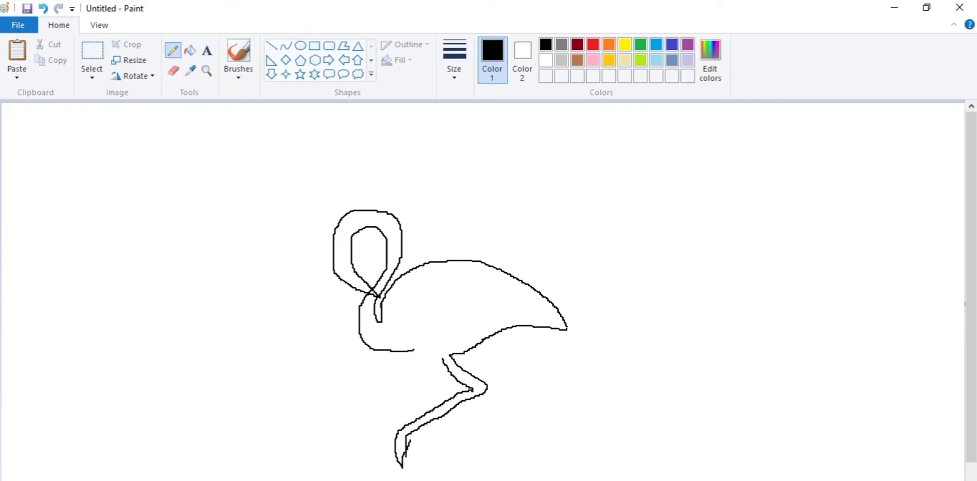
{"action": "key", "text": "ctrl+z"}
{"action": "mouse_move", "coordinate": [413, 351]}
{"action": "left_mouse_down"}
{"action": "mouse_move", "coordinate": [442, 465]}
{"action": "mouse_move", "coordinate": [435, 355]}
{"action": "mouse_move", "coordinate": [446, 364]}
{"action": "left_mouse_up"}
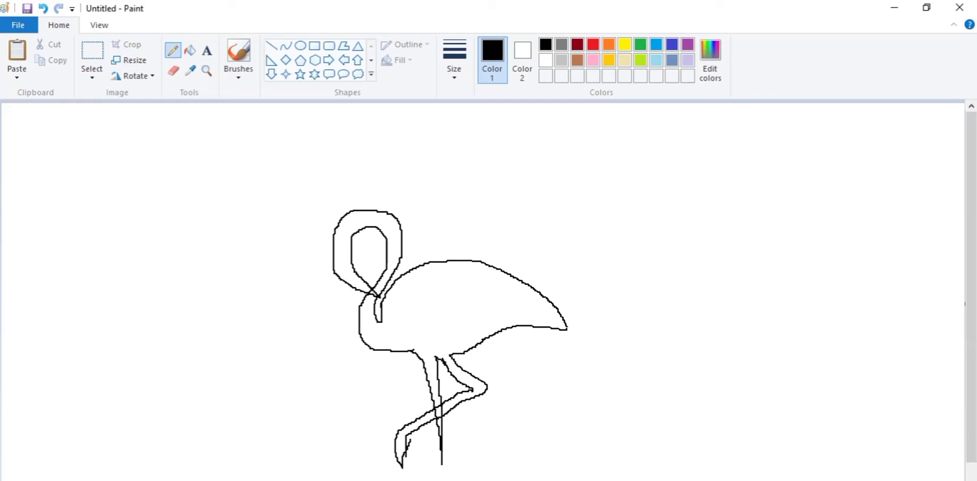
{"action": "left_click_drag", "start_coordinate": [519, 281], "coordinate": [555, 326]}
- Bucket-fill every flamingo region and leg sliver black, then box-select the whole silhouette
{"action": "left_click", "coordinate": [190, 50]}
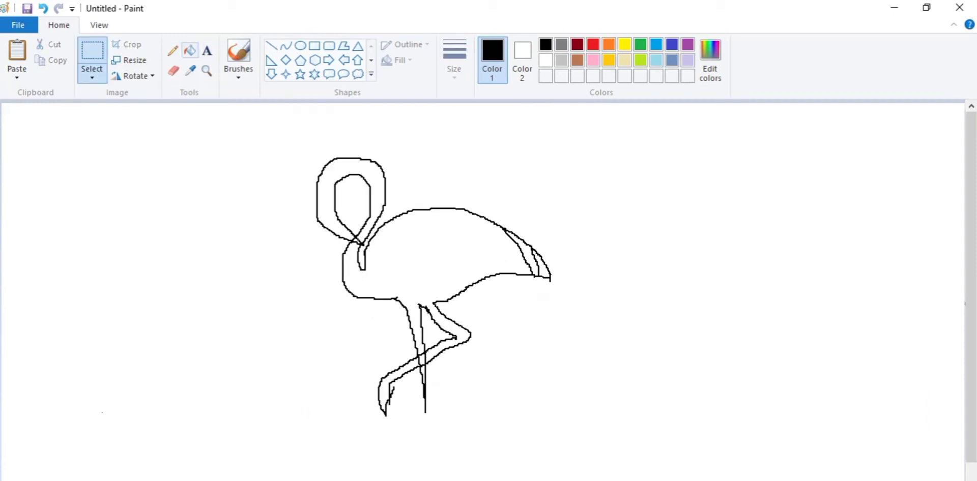
{"action": "left_click", "coordinate": [437, 245]}
{"action": "left_click", "coordinate": [326, 204]}
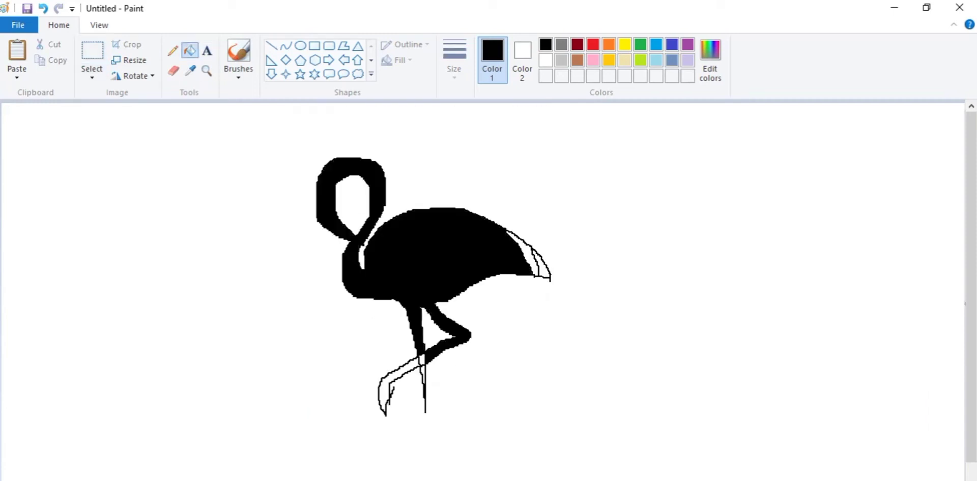
{"action": "left_click", "coordinate": [519, 249]}
{"action": "left_click", "coordinate": [539, 262]}
{"action": "left_click", "coordinate": [399, 370]}
{"action": "left_click", "coordinate": [422, 358]}
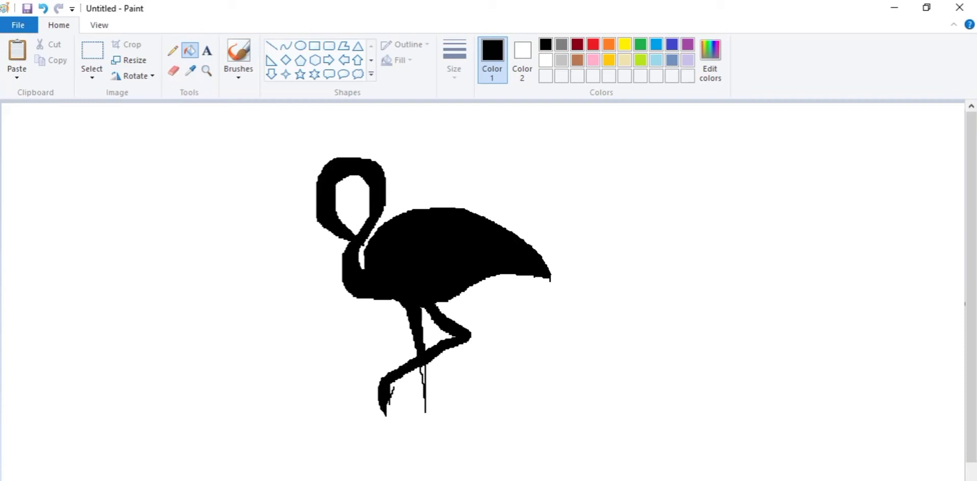
{"action": "left_click", "coordinate": [423, 374]}
{"action": "left_click", "coordinate": [91, 51]}
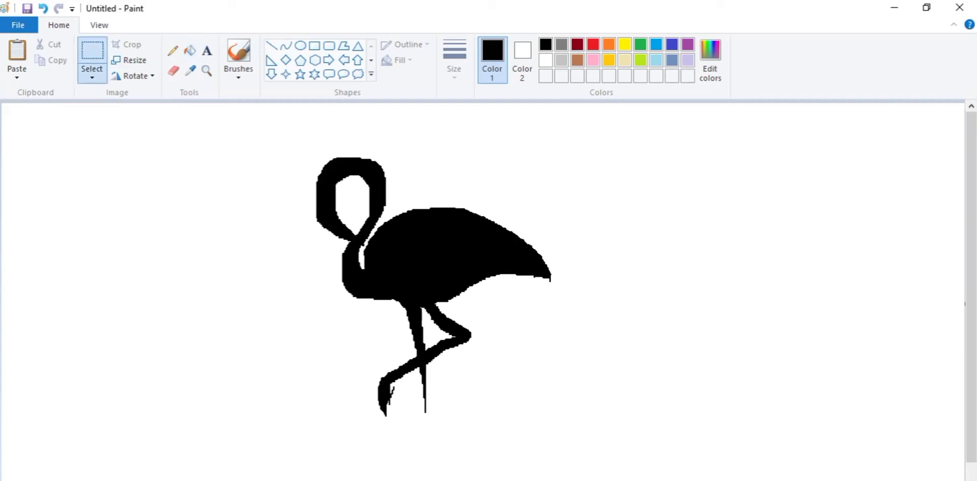
{"action": "left_click_drag", "start_coordinate": [314, 134], "coordinate": [560, 415]}
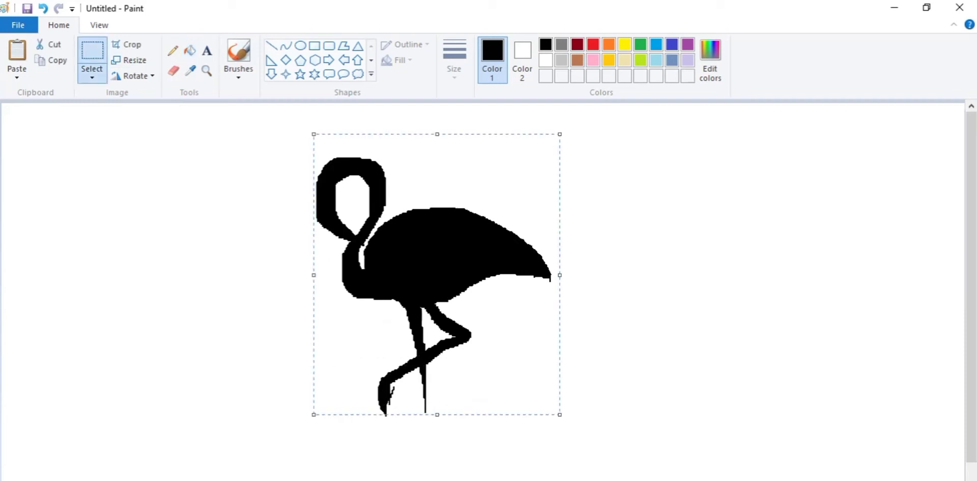
- Cut the flamingo and open half sunlight.png, discarding changes to the untitled drawing
{"action": "key", "text": "Delete"}
{"action": "key", "text": "alt+f"}
{"action": "key", "text": "o"}
{"action": "scroll", "coordinate": [603, 285], "scroll_direction": "down", "scroll_amount": 5}
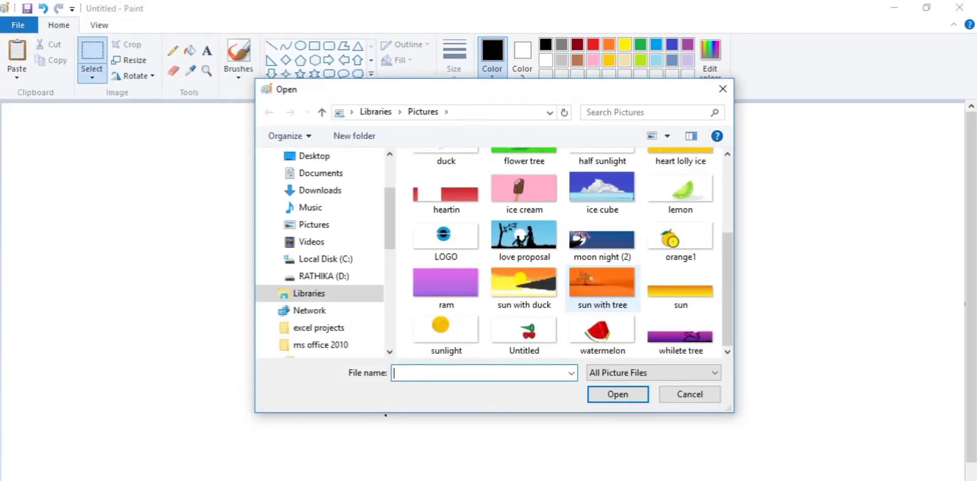
{"action": "type", "text": "h"}
{"action": "key", "text": "Down"}
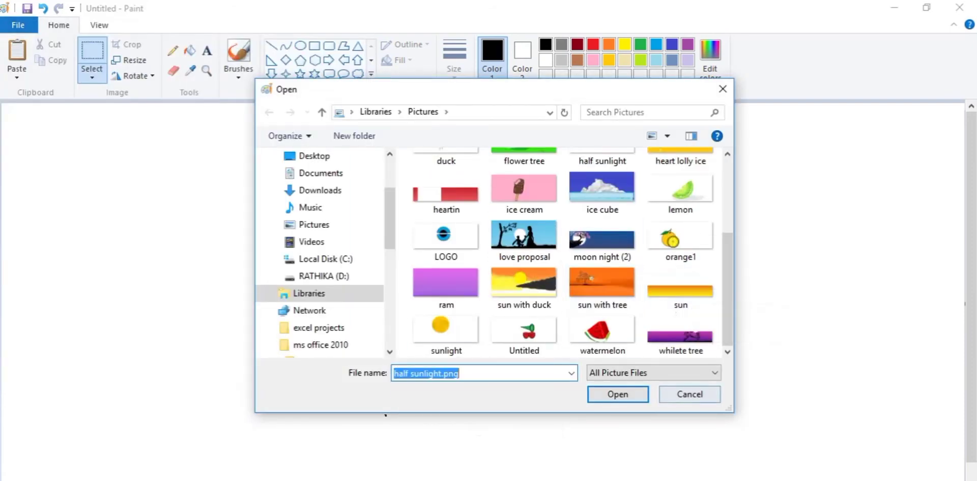
{"action": "key", "text": "Return"}
{"action": "key", "text": "n"}
- Paste the flamingo, shrink and narrow it, and position it over the yellow sun
{"action": "key", "text": "ctrl+v"}
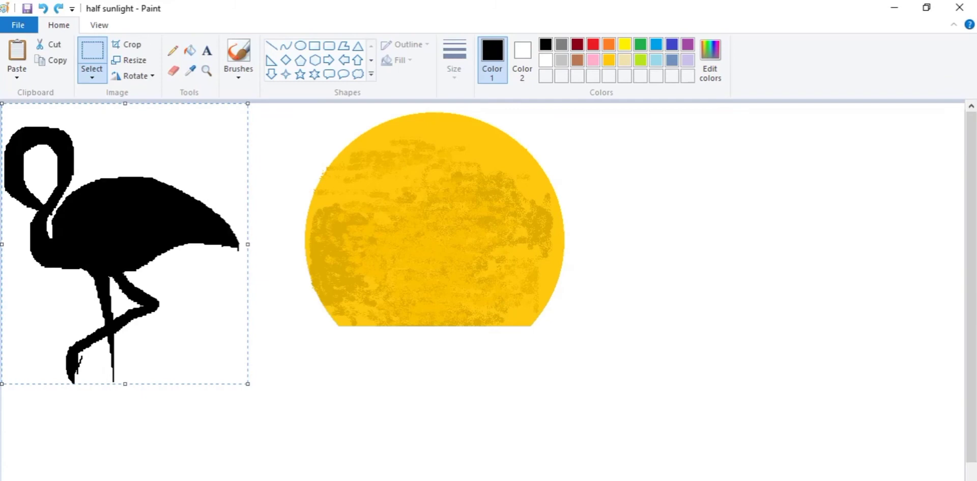
{"action": "left_click_drag", "start_coordinate": [248, 384], "coordinate": [159, 298]}
{"action": "left_click_drag", "start_coordinate": [77, 203], "coordinate": [434, 284]}
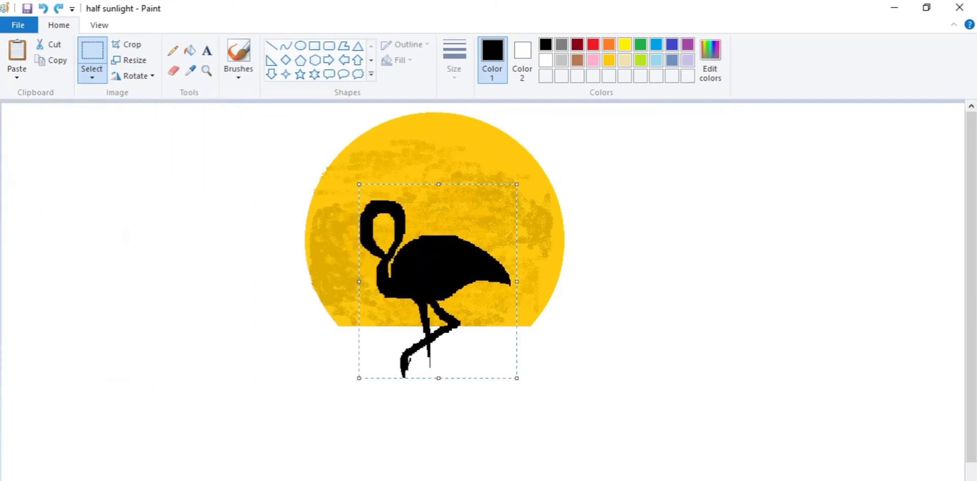
{"action": "left_click_drag", "start_coordinate": [516, 281], "coordinate": [510, 282]}
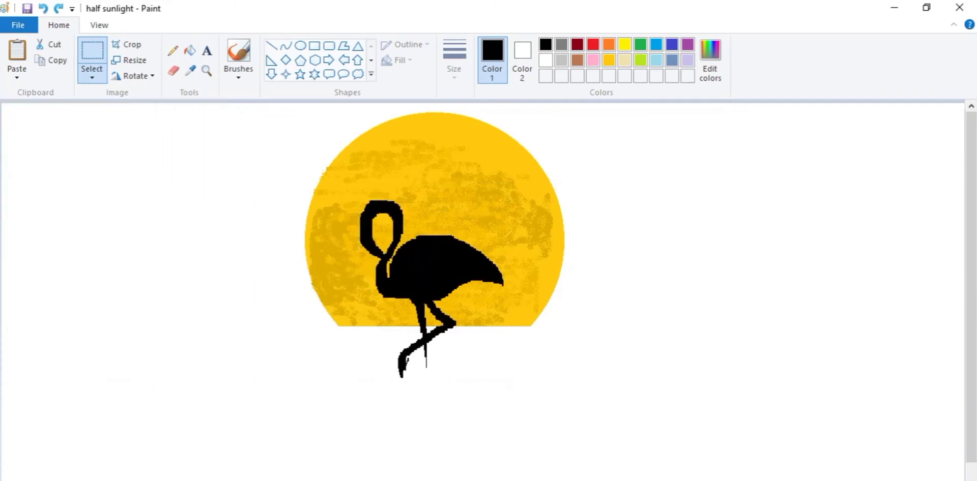
{"action": "left_click_drag", "start_coordinate": [433, 281], "coordinate": [452, 245]}
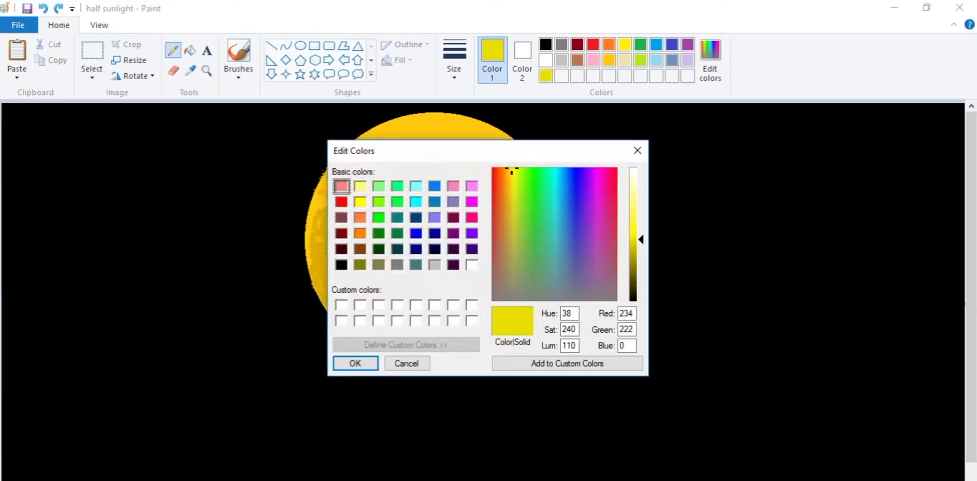
- Mix a pale yellow and draw the first ripple lines just under the sun
{"action": "mouse_move", "coordinate": [641, 239]}
{"action": "left_mouse_down"}
{"action": "mouse_move", "coordinate": [640, 183]}
{"action": "mouse_move", "coordinate": [641, 194]}
{"action": "left_mouse_up"}
{"action": "left_click", "coordinate": [355, 363]}
{"action": "left_click_drag", "start_coordinate": [353, 339], "coordinate": [388, 338]}
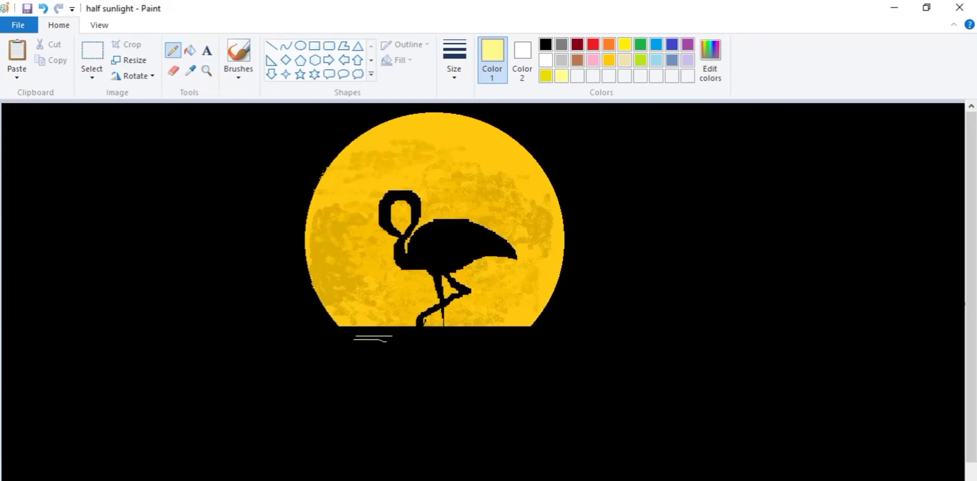
{"action": "left_click_drag", "start_coordinate": [394, 337], "coordinate": [527, 344]}
{"action": "left_click_drag", "start_coordinate": [423, 334], "coordinate": [491, 334]}
{"action": "left_click_drag", "start_coordinate": [408, 354], "coordinate": [501, 351]}
{"action": "left_click_drag", "start_coordinate": [424, 357], "coordinate": [482, 357]}
{"action": "left_click_drag", "start_coordinate": [377, 349], "coordinate": [482, 353]}
- Add more pale yellow ripple lines lower down in the reflection
{"action": "left_click_drag", "start_coordinate": [394, 364], "coordinate": [503, 371]}
{"action": "left_click_drag", "start_coordinate": [415, 385], "coordinate": [458, 385]}
{"action": "mouse_move", "coordinate": [431, 392]}
{"action": "left_mouse_down"}
{"action": "mouse_move", "coordinate": [531, 388]}
{"action": "mouse_move", "coordinate": [485, 400]}
{"action": "mouse_move", "coordinate": [489, 411]}
{"action": "left_mouse_up"}
{"action": "left_click_drag", "start_coordinate": [416, 411], "coordinate": [463, 412]}
{"action": "left_click_drag", "start_coordinate": [380, 371], "coordinate": [423, 371]}
{"action": "left_click_drag", "start_coordinate": [488, 375], "coordinate": [514, 375]}
{"action": "left_click_drag", "start_coordinate": [465, 422], "coordinate": [503, 400]}
- Fill in further ripples across the reflection's middle, left side and bottom
{"action": "left_click_drag", "start_coordinate": [441, 419], "coordinate": [498, 418]}
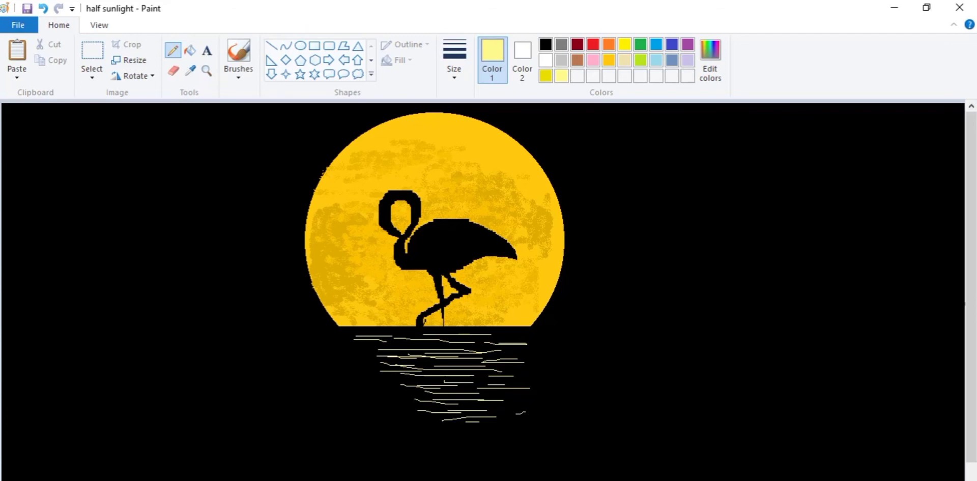
{"action": "left_click_drag", "start_coordinate": [402, 403], "coordinate": [446, 403]}
{"action": "left_click_drag", "start_coordinate": [425, 426], "coordinate": [493, 427]}
{"action": "left_click_drag", "start_coordinate": [458, 435], "coordinate": [475, 435]}
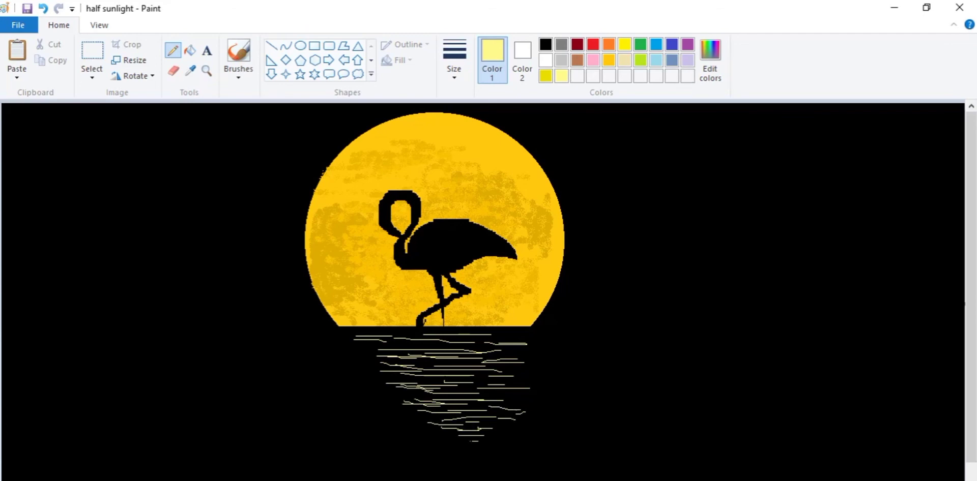
{"action": "left_click_drag", "start_coordinate": [357, 349], "coordinate": [402, 359]}
{"action": "mouse_move", "coordinate": [372, 373]}
{"action": "left_mouse_down"}
{"action": "mouse_move", "coordinate": [404, 373]}
{"action": "mouse_move", "coordinate": [389, 369]}
{"action": "left_mouse_up"}
{"action": "left_click_drag", "start_coordinate": [398, 413], "coordinate": [435, 414]}
{"action": "mouse_move", "coordinate": [443, 433]}
{"action": "left_mouse_down"}
{"action": "mouse_move", "coordinate": [488, 434]}
{"action": "mouse_move", "coordinate": [460, 431]}
{"action": "mouse_move", "coordinate": [490, 456]}
{"action": "left_mouse_up"}
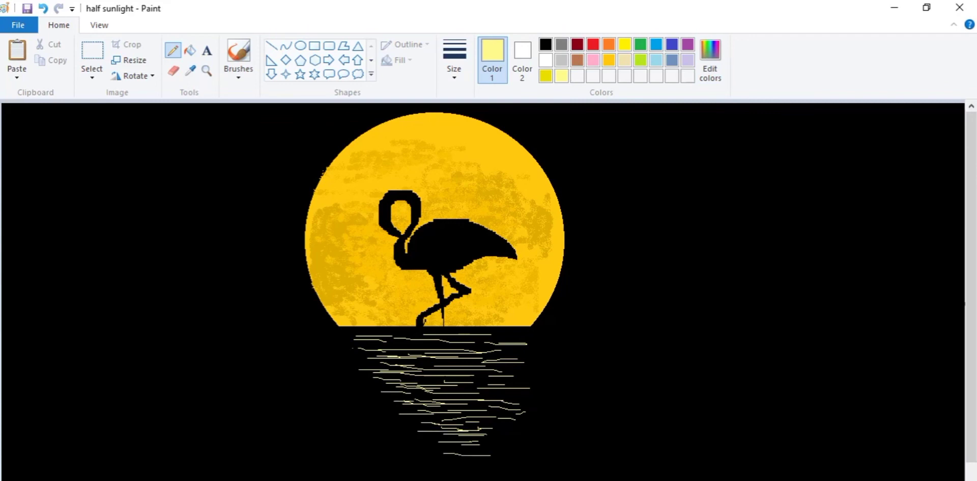
- Dab black brush strokes over parts of the upper and lower ripple lines
{"action": "left_click", "coordinate": [238, 56]}
{"action": "left_click", "coordinate": [546, 44]}
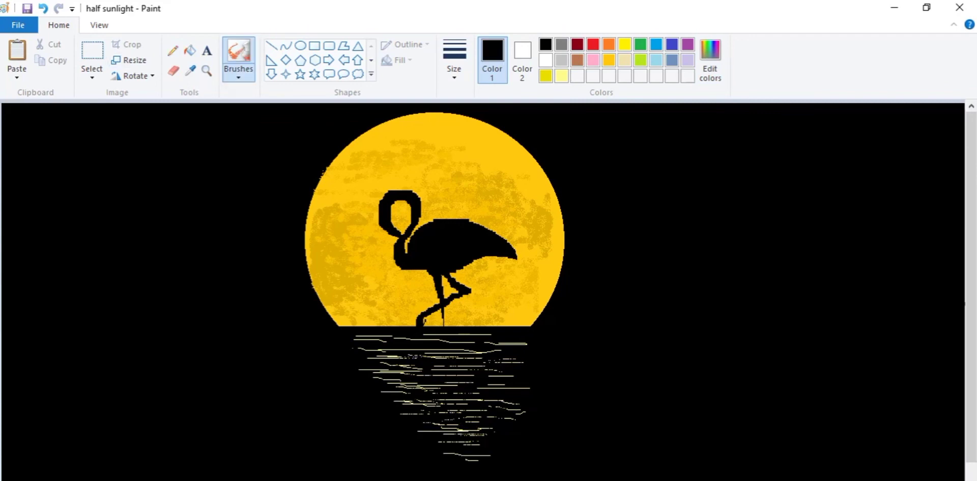
{"action": "left_click_drag", "start_coordinate": [438, 424], "coordinate": [455, 424]}
{"action": "left_click_drag", "start_coordinate": [395, 386], "coordinate": [418, 386]}
{"action": "left_click_drag", "start_coordinate": [369, 371], "coordinate": [412, 366]}
{"action": "mouse_move", "coordinate": [358, 350]}
{"action": "left_mouse_down"}
{"action": "mouse_move", "coordinate": [443, 351]}
{"action": "mouse_move", "coordinate": [475, 334]}
{"action": "left_mouse_up"}
{"action": "left_click_drag", "start_coordinate": [498, 344], "coordinate": [528, 344]}
{"action": "left_click_drag", "start_coordinate": [444, 342], "coordinate": [470, 342]}
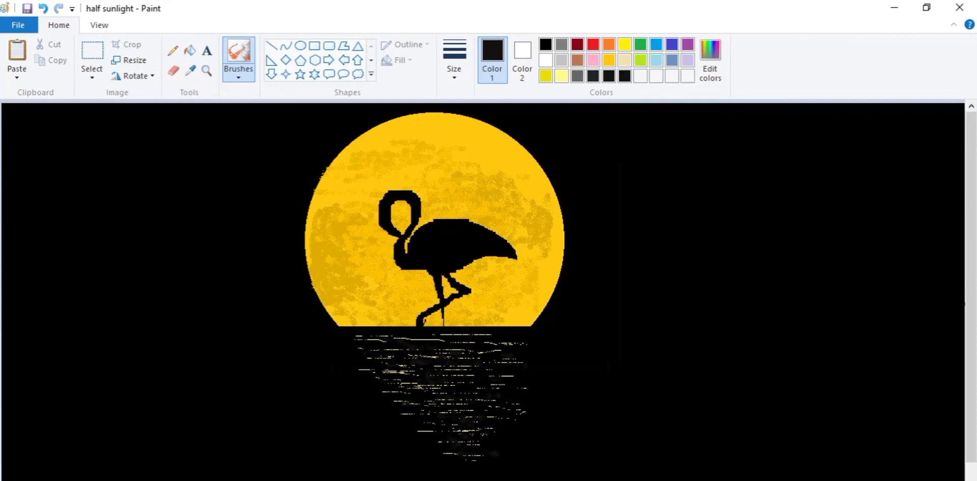
- Mix a near-black colour and darken another yellow ripple streak
{"action": "left_click", "coordinate": [710, 60]}
{"action": "key", "text": "Return"}
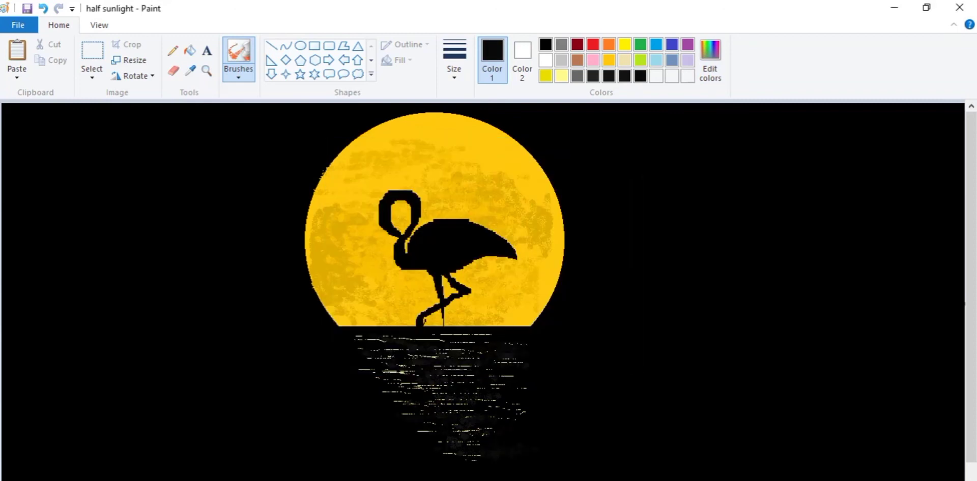
{"action": "left_click_drag", "start_coordinate": [387, 372], "coordinate": [403, 372]}
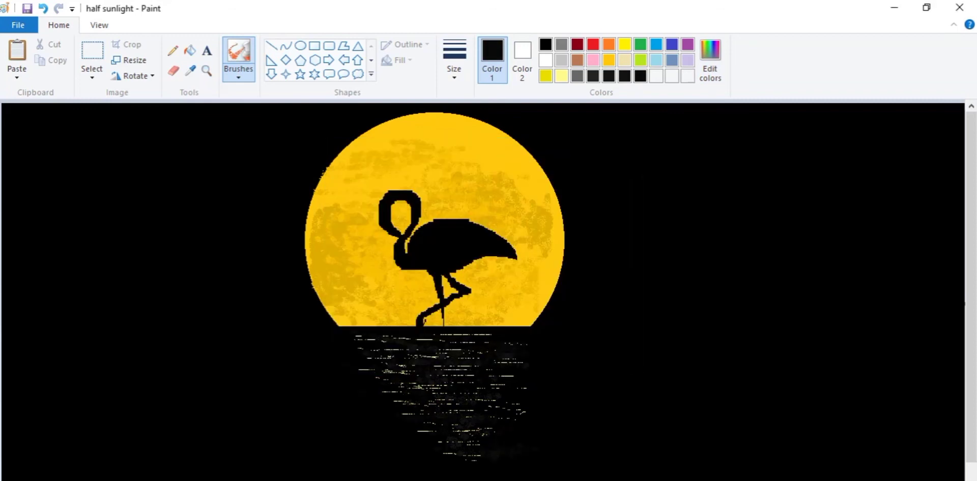